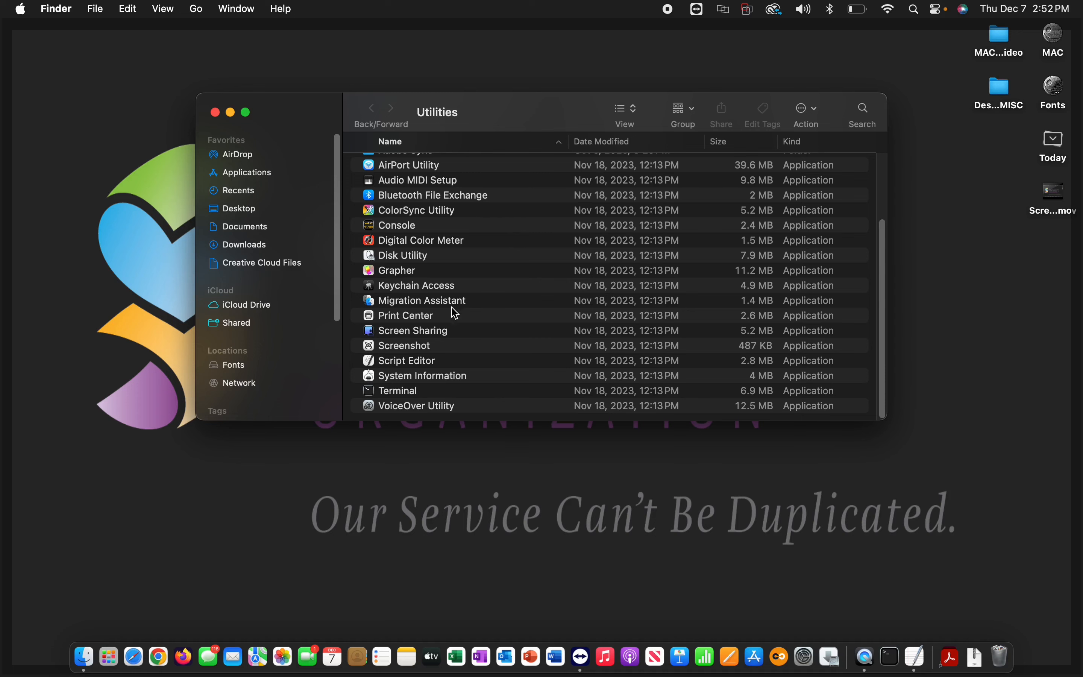
Step: Open Terminal and run the command cupsctl WebInterface=yes, taken from the TextEdit note
{"action": "double_click", "coordinate": [398, 392]}
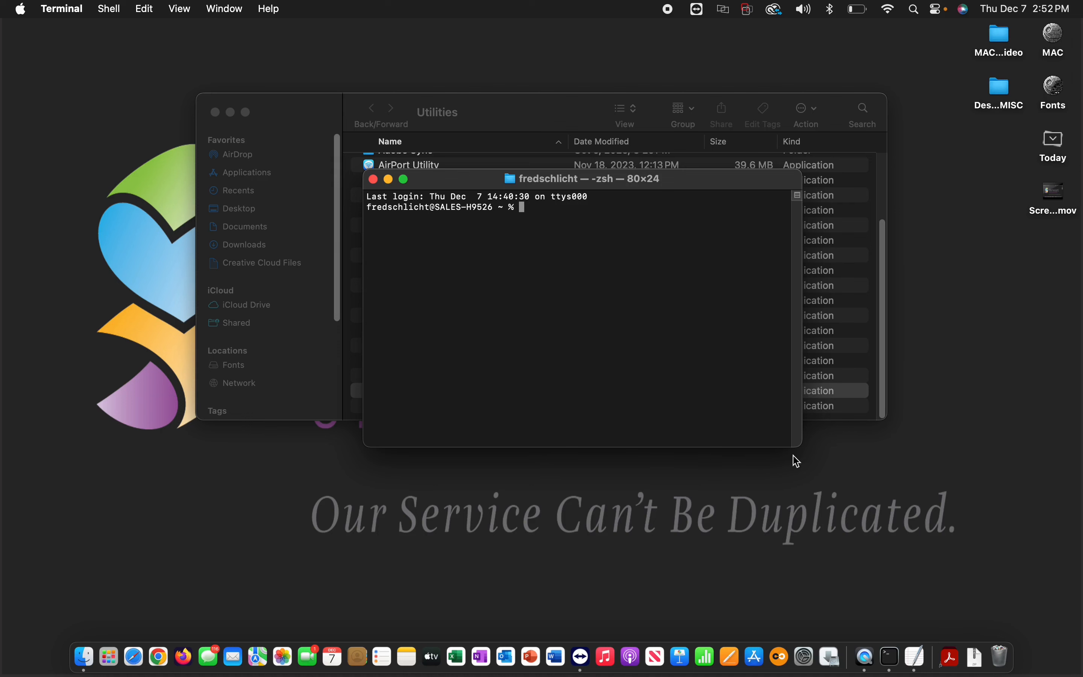
{"action": "left_click", "coordinate": [916, 657]}
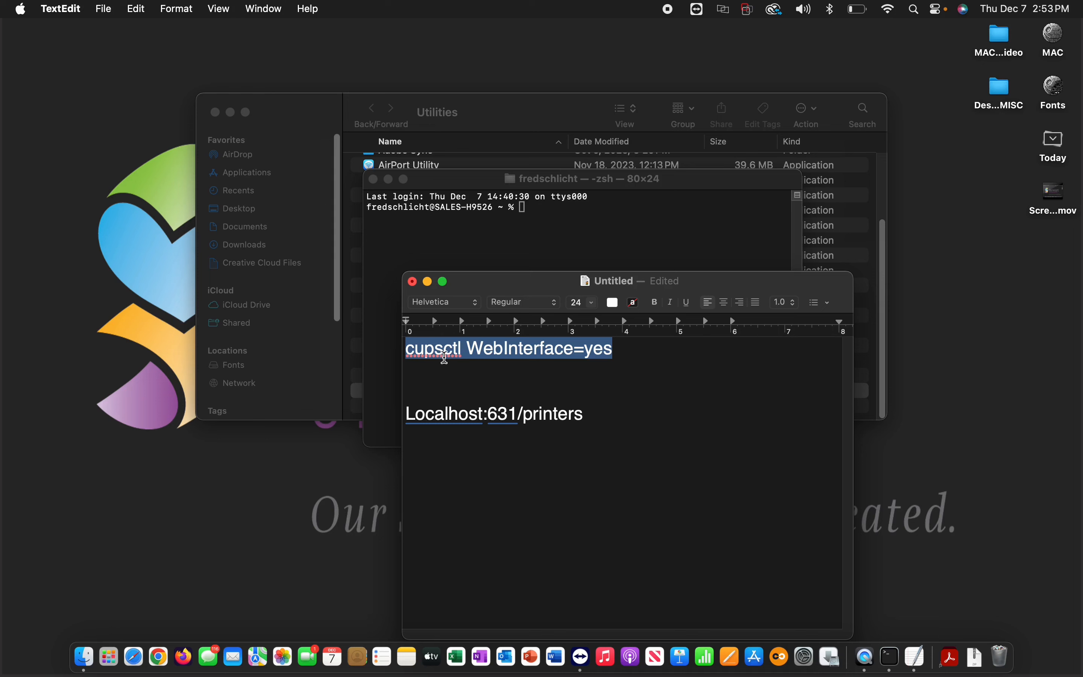
{"action": "left_click", "coordinate": [537, 213]}
{"action": "type", "text": "cupsctl WebInterface=yes"}
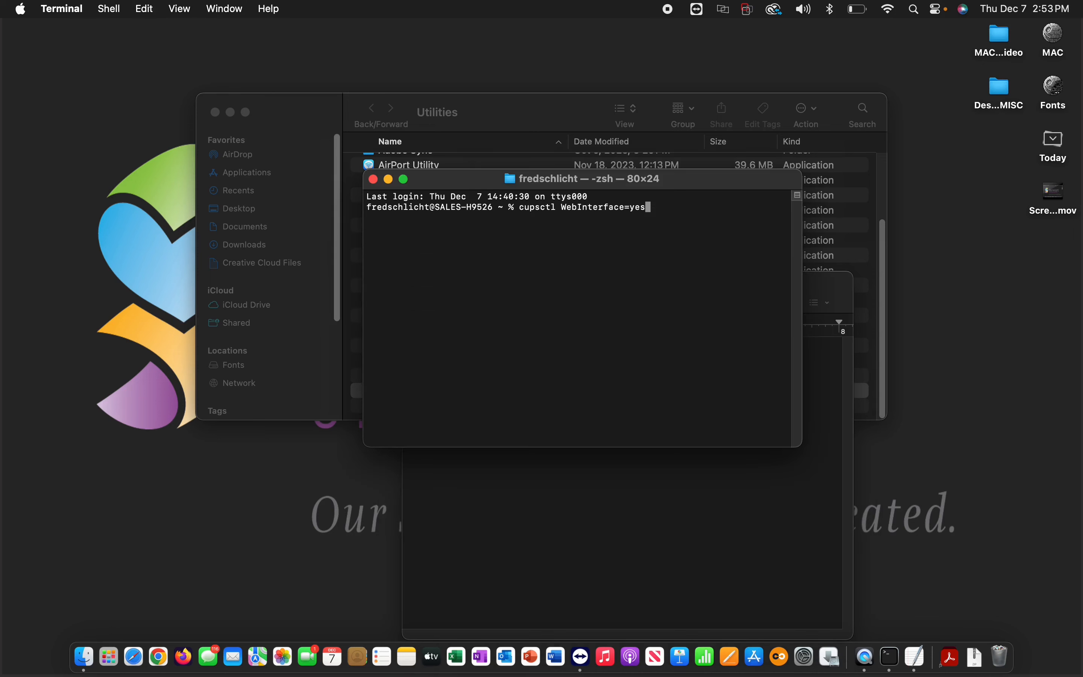
{"action": "key", "text": "Return"}
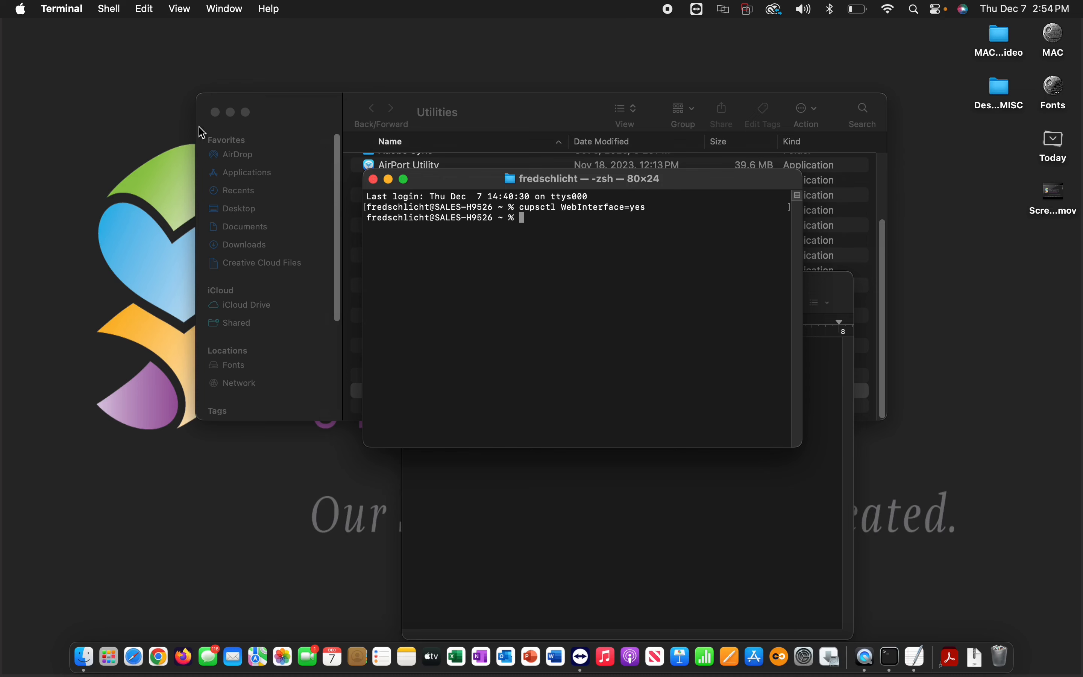
Step: Dismiss the Terminal and TextEdit windows and close the Utilities folder window
{"action": "left_click", "coordinate": [62, 9]}
{"action": "left_click", "coordinate": [71, 179]}
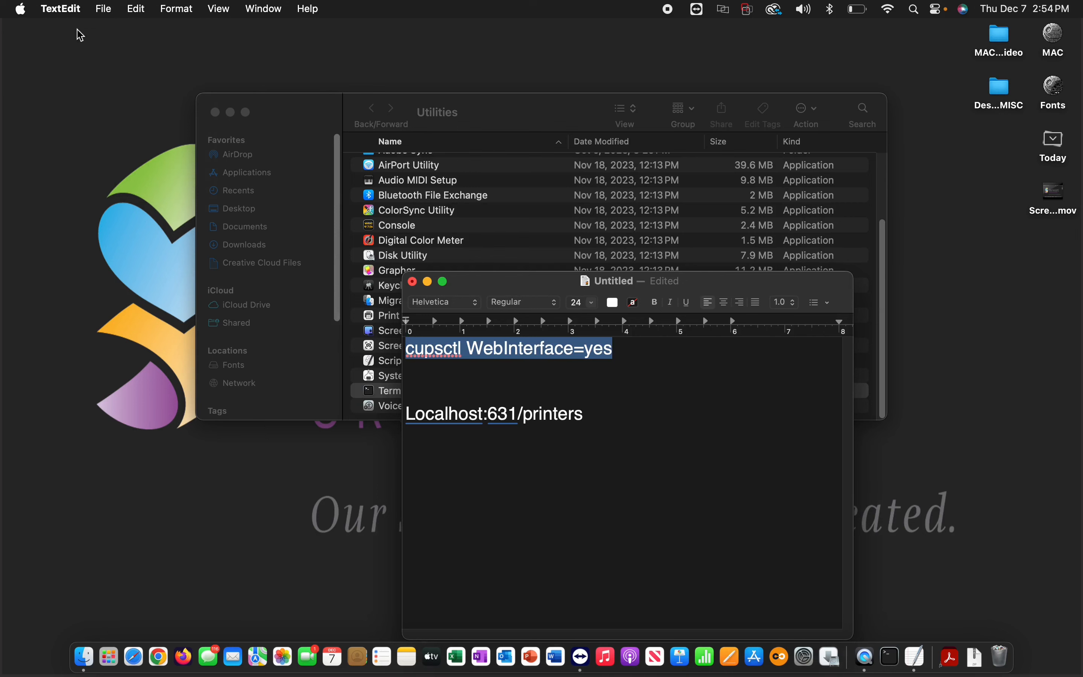
{"action": "left_click", "coordinate": [59, 9]}
{"action": "left_click", "coordinate": [69, 108]}
{"action": "left_click", "coordinate": [215, 113]}
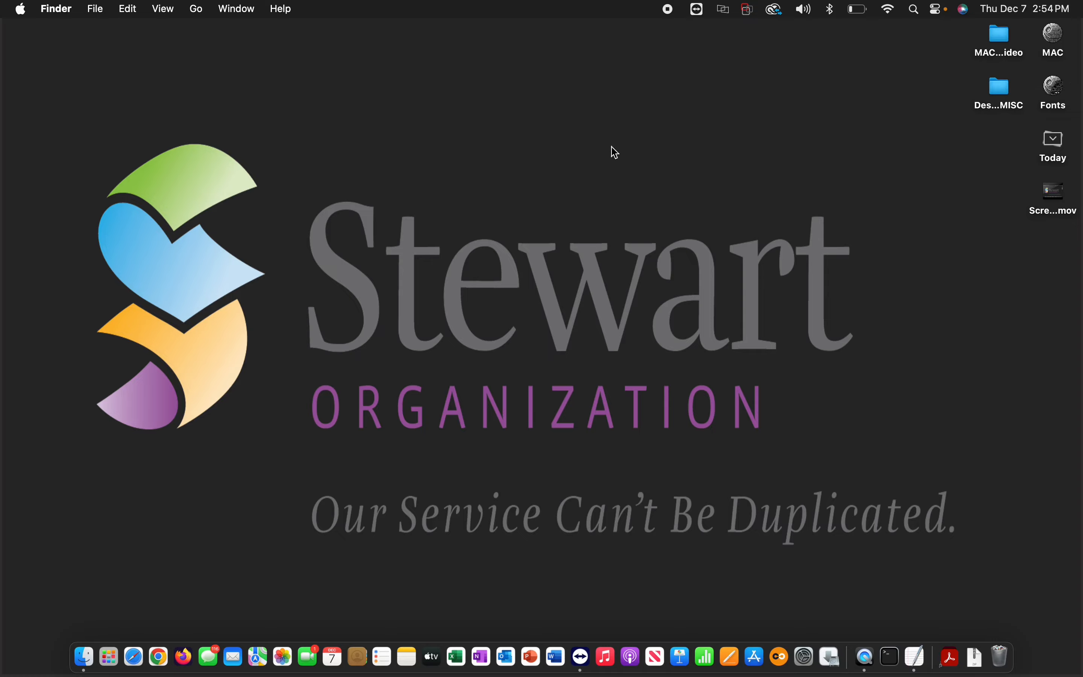
Step: Switch to Chrome and load localhost:631/printers, using the address from the TextEdit note
{"action": "left_click", "coordinate": [160, 659]}
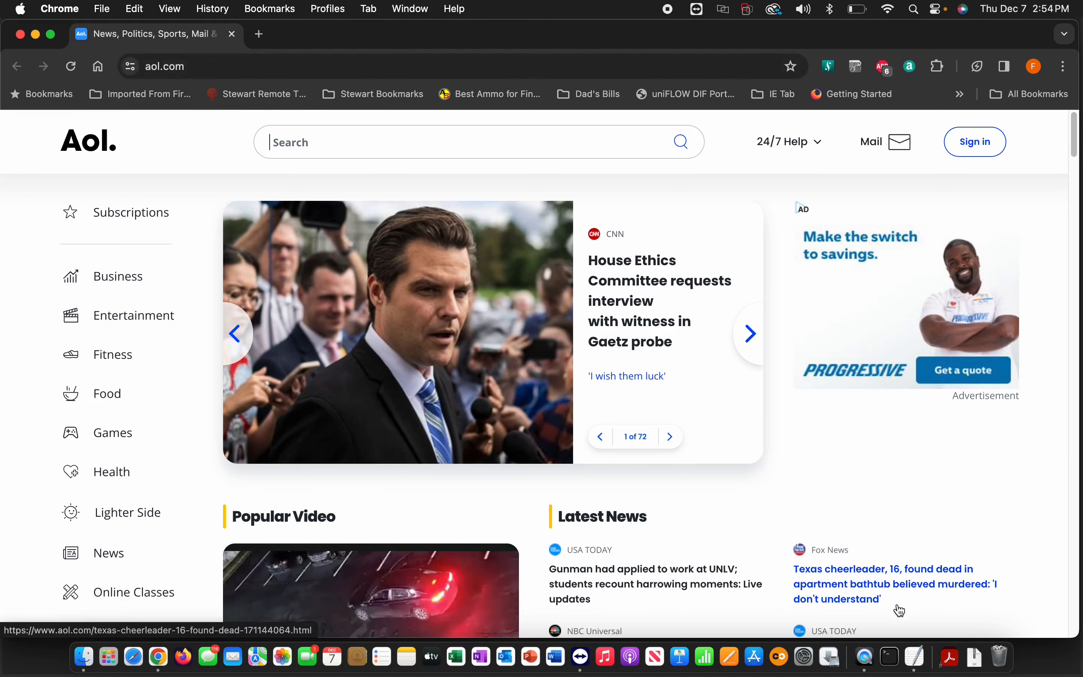
{"action": "left_click", "coordinate": [918, 661]}
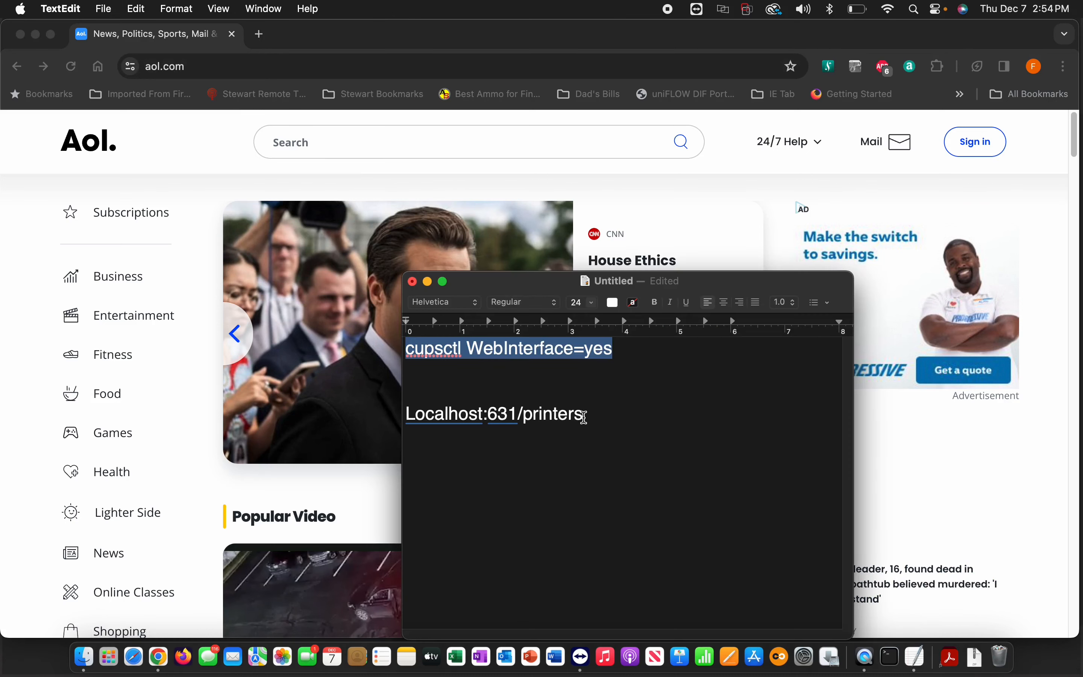
{"action": "left_click_drag", "start_coordinate": [591, 412], "coordinate": [374, 418]}
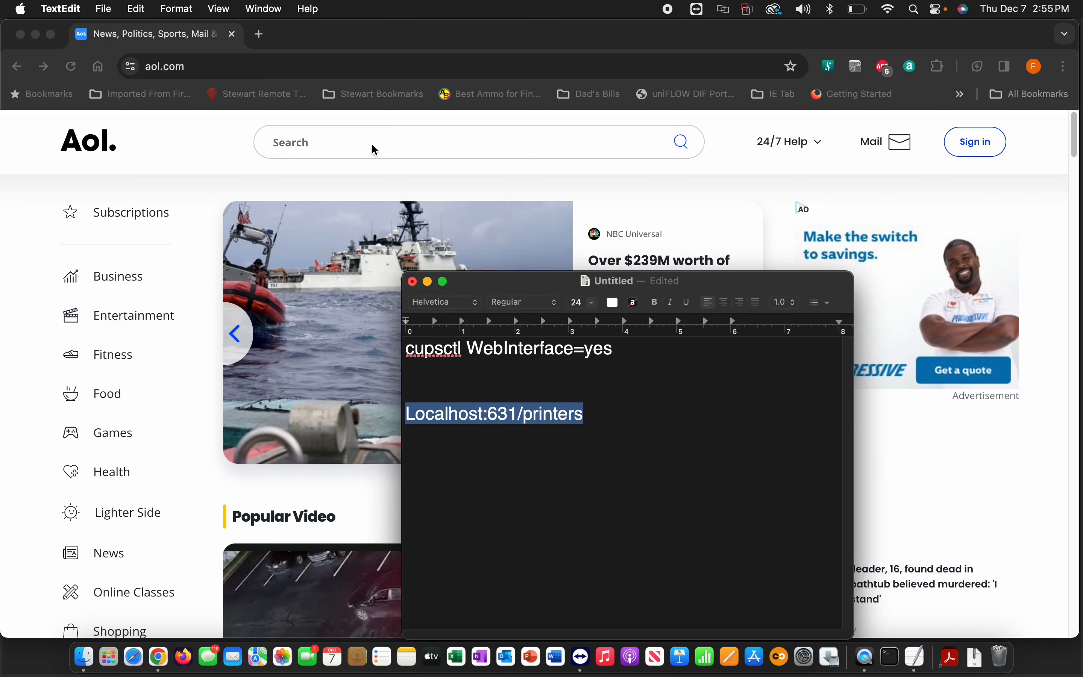
{"action": "left_click", "coordinate": [243, 68]}
{"action": "type", "text": "localhost:631/printers"}
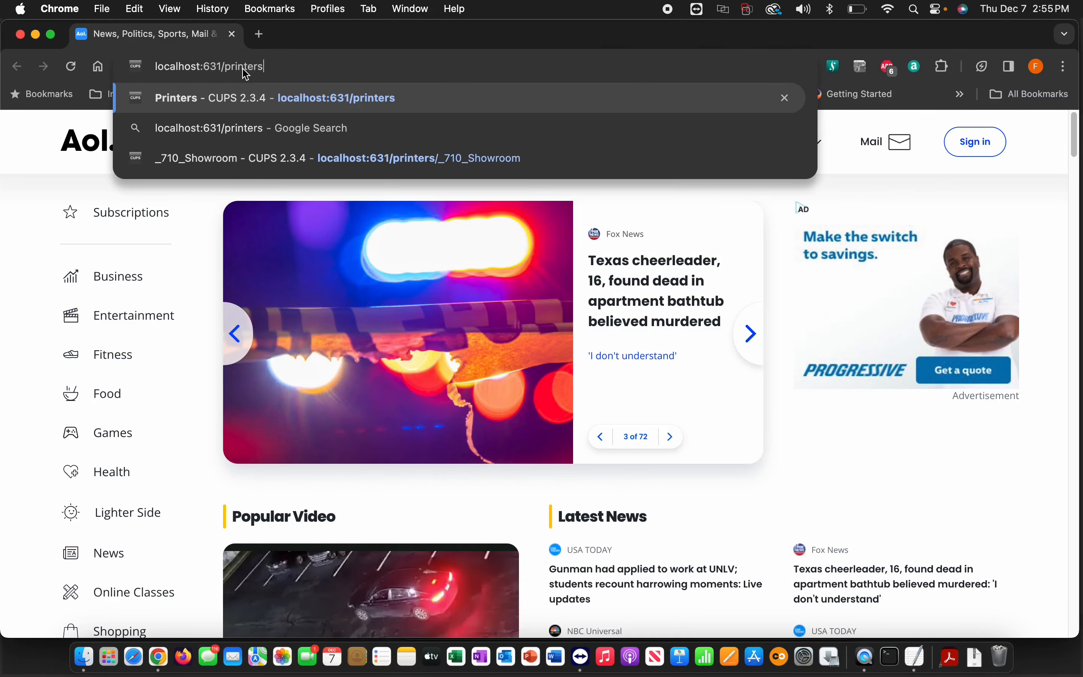
{"action": "key", "text": "Return"}
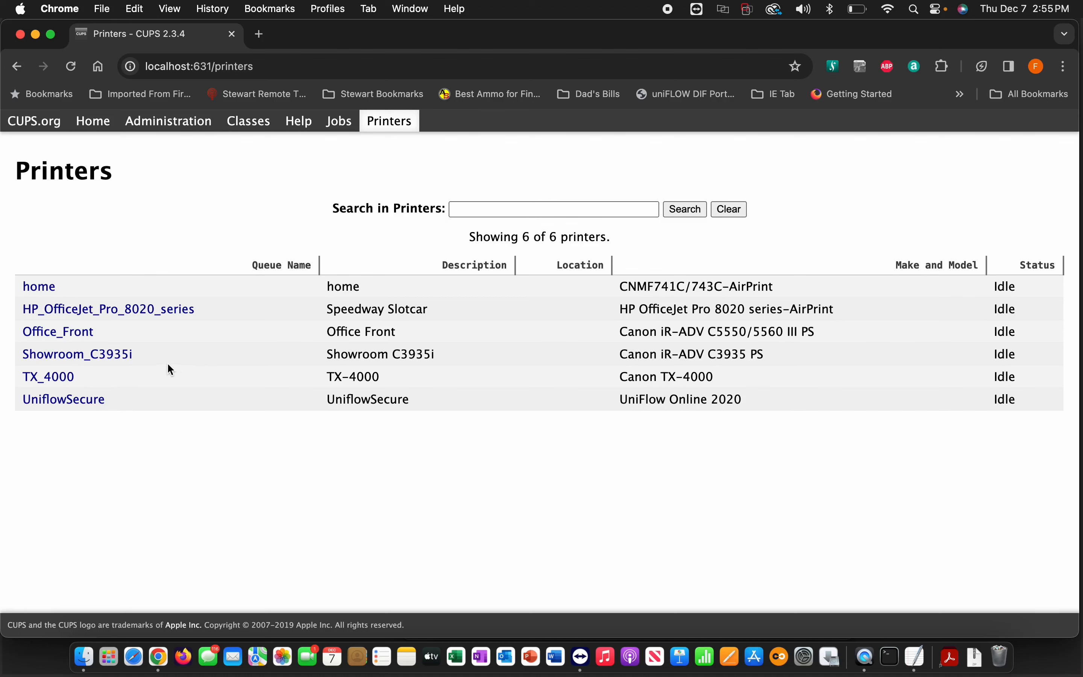
Step: Open the Set Default Options page for the Showroom_C3935i printer
{"action": "left_click", "coordinate": [65, 361]}
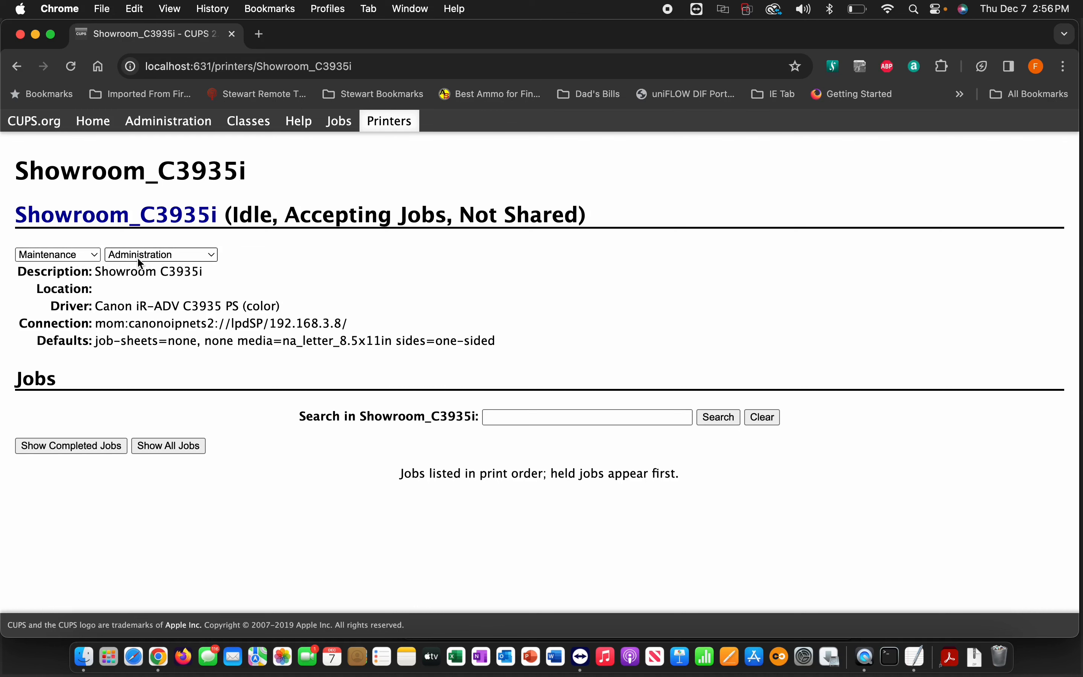
{"action": "left_click", "coordinate": [214, 258]}
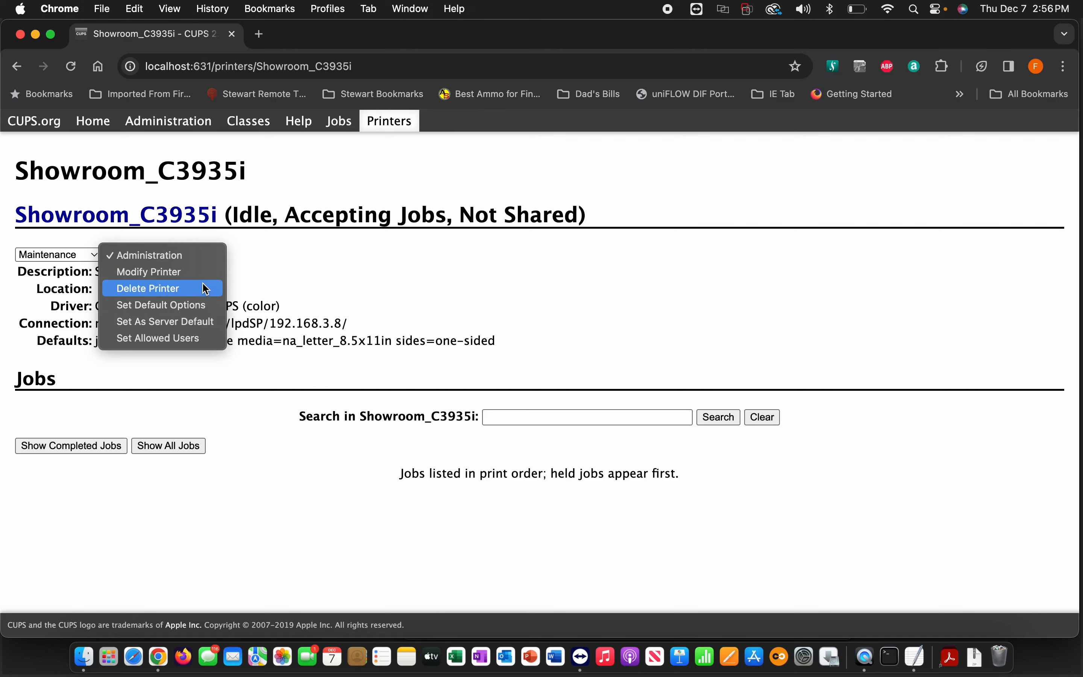
{"action": "left_click", "coordinate": [193, 309]}
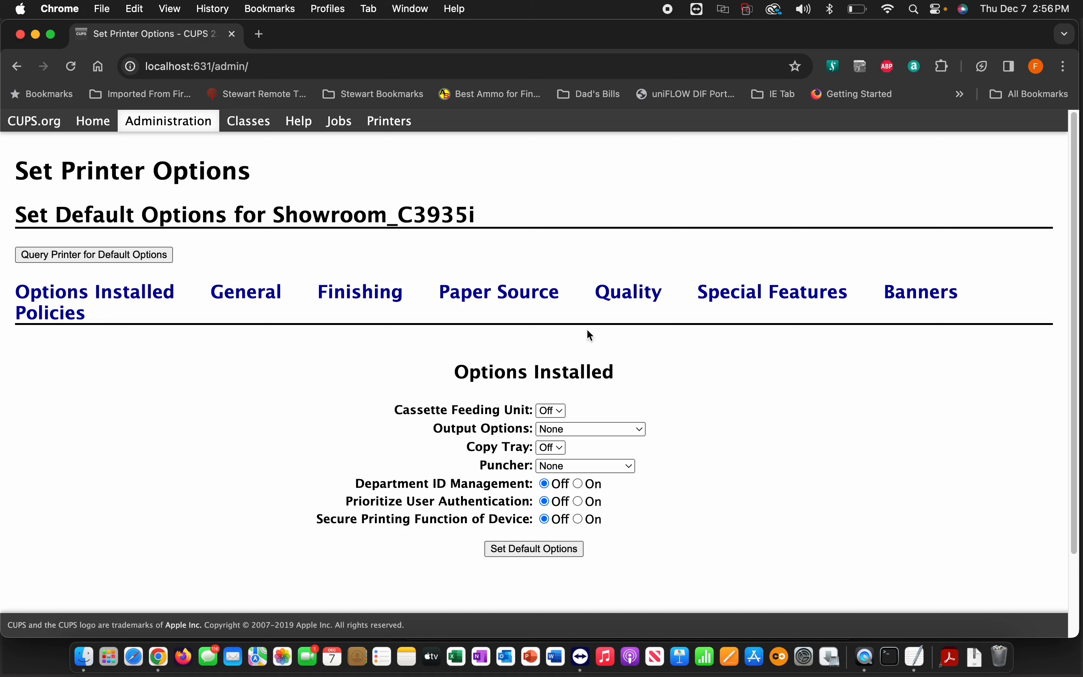
Step: Set the printer's Print Style to 1-sided Printing in the Finishing options
{"action": "left_click", "coordinate": [369, 303]}
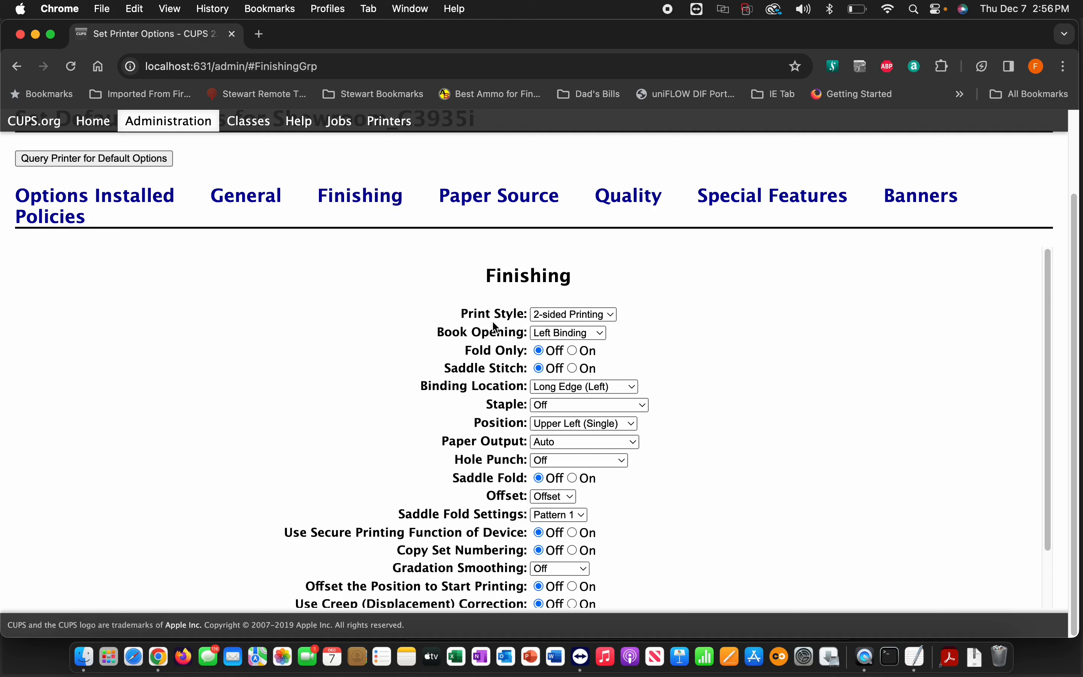
{"action": "left_click", "coordinate": [612, 315]}
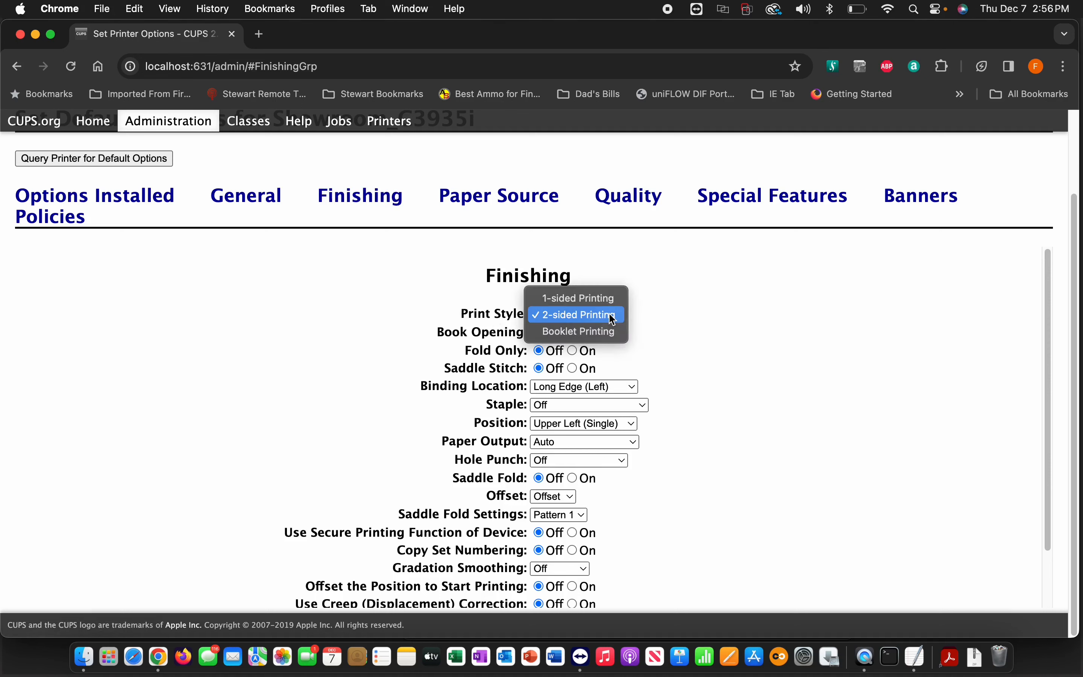
{"action": "left_click", "coordinate": [591, 299]}
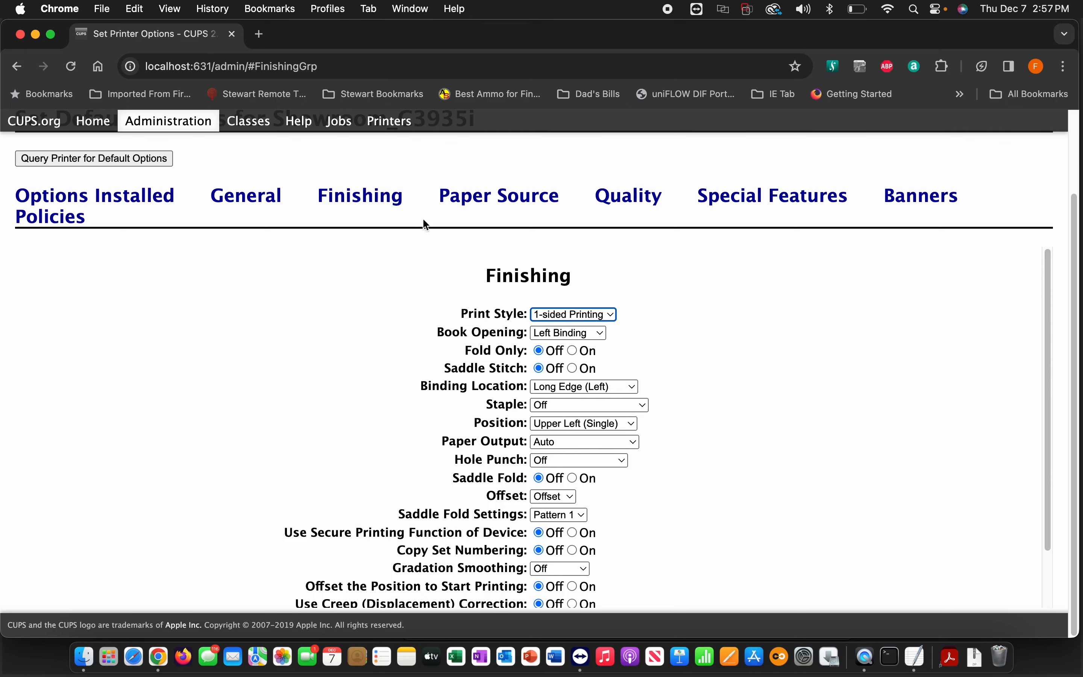
Step: Set both Color Mode options in the Quality group to Black and White
{"action": "left_click", "coordinate": [632, 205]}
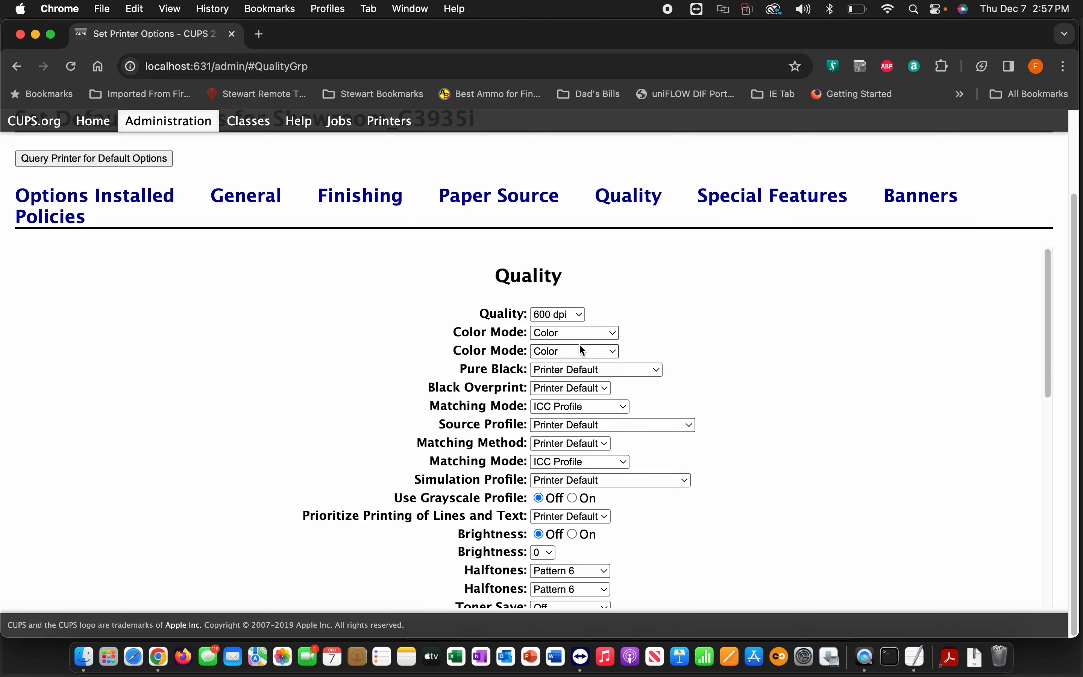
{"action": "left_click", "coordinate": [615, 333]}
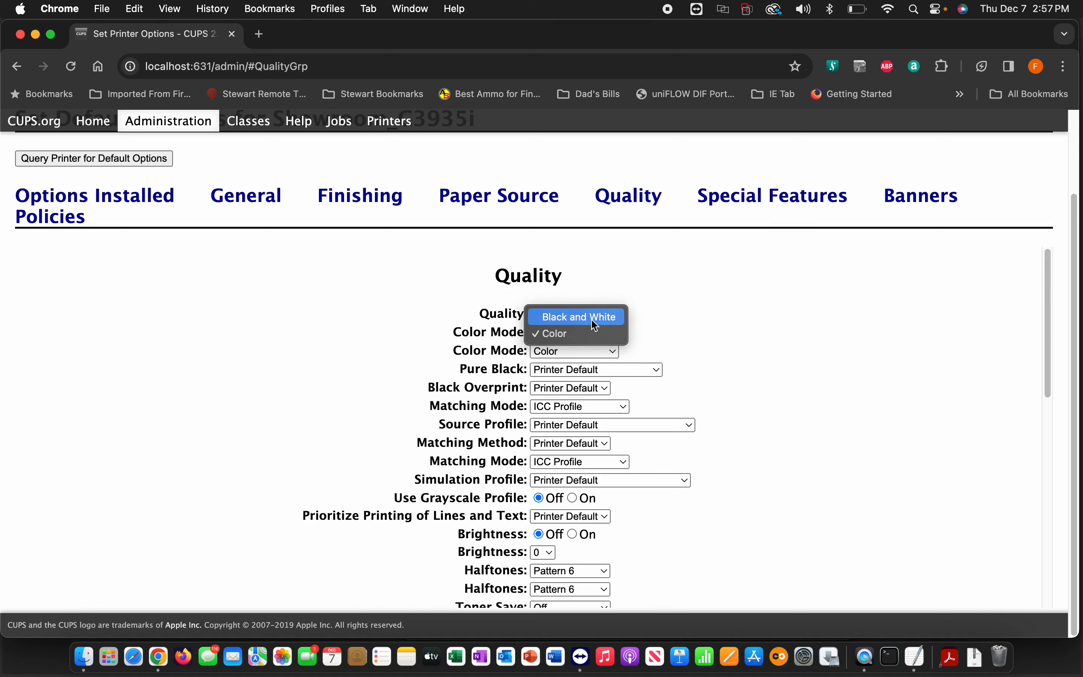
{"action": "left_click", "coordinate": [589, 316]}
{"action": "left_click", "coordinate": [609, 350]}
{"action": "left_click", "coordinate": [602, 334]}
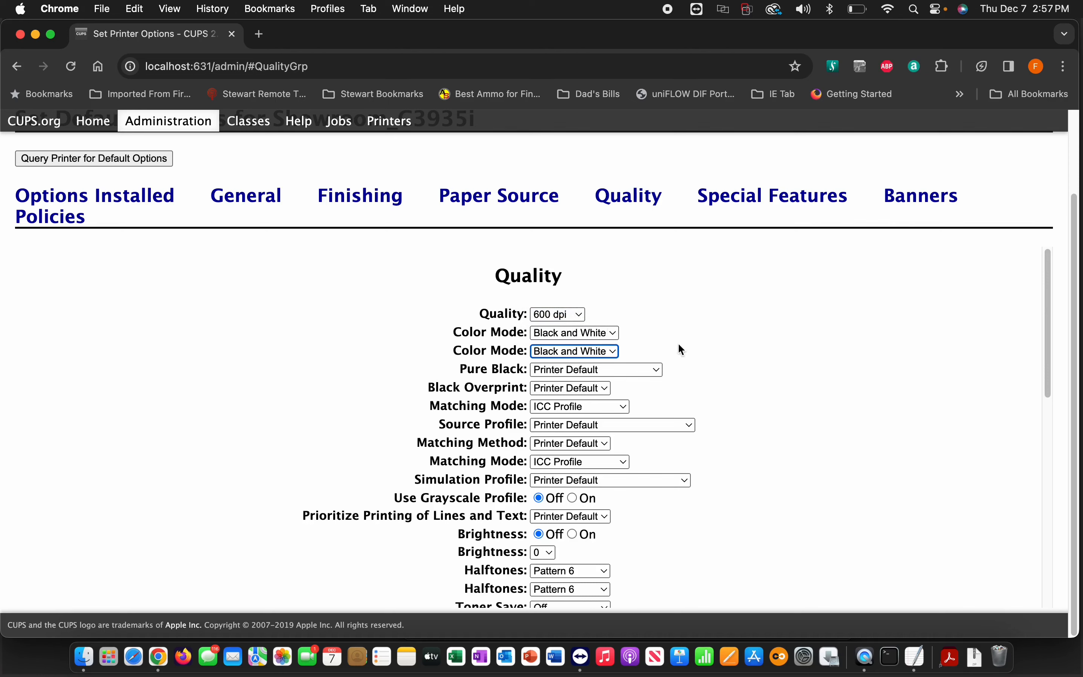
Step: Save the new default printer options, authenticating with the Mac account's username and password
{"action": "scroll", "coordinate": [679, 344], "scroll_direction": "down", "scroll_amount": 10}
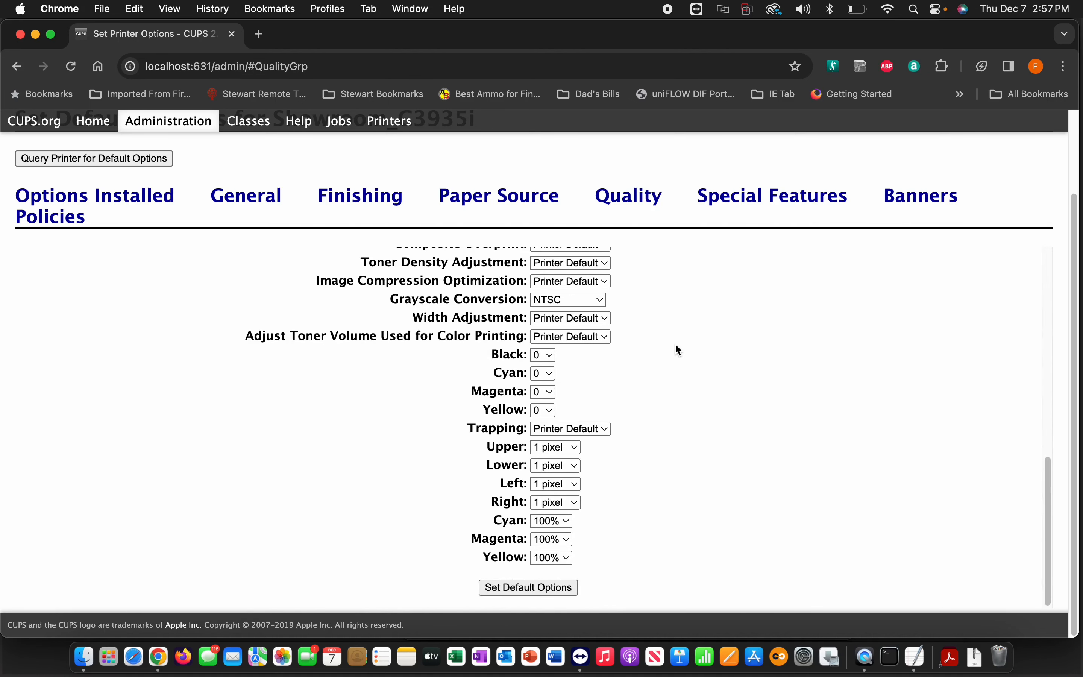
{"action": "left_click", "coordinate": [527, 590]}
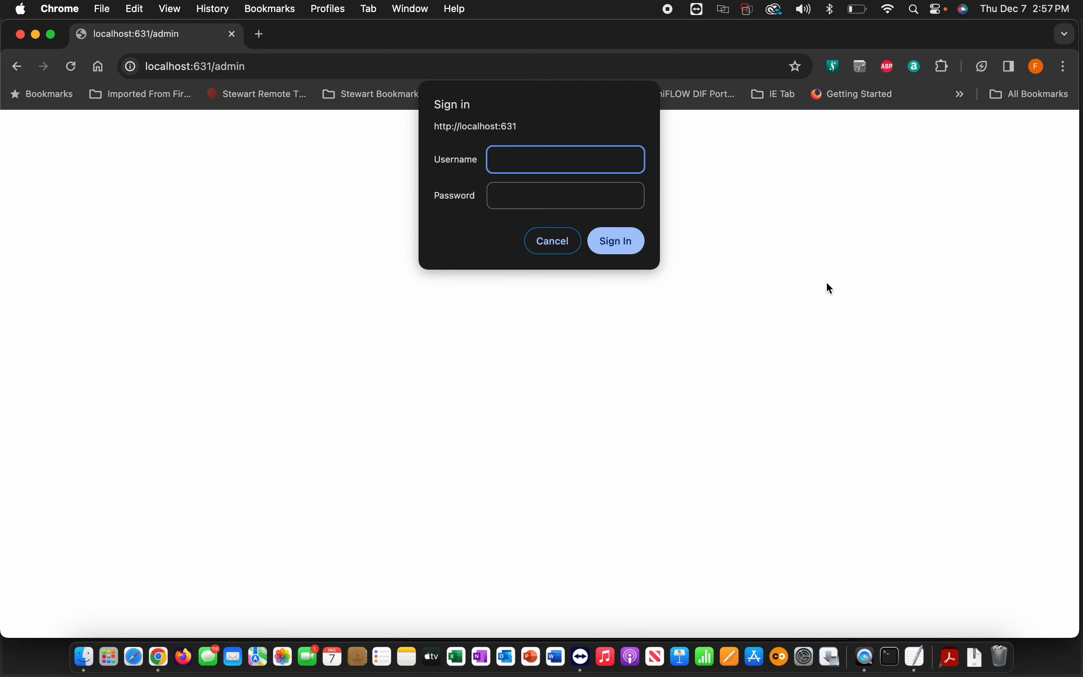
{"action": "key", "text": "super+v"}
{"action": "key", "text": "Tab"}
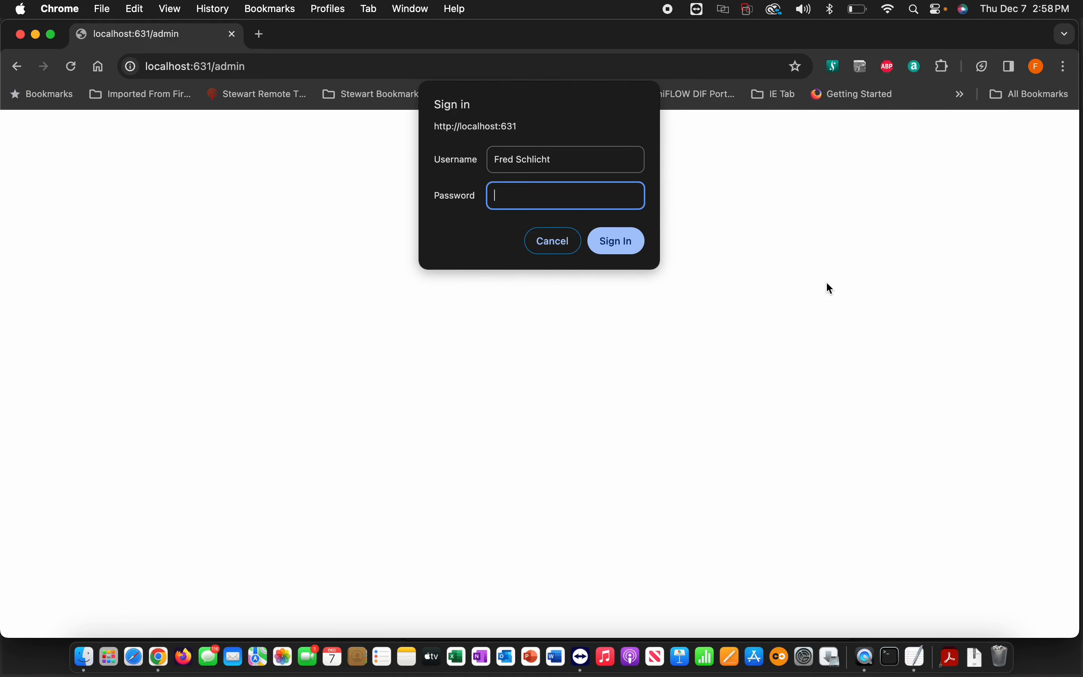
{"action": "type", "text": "********"}
{"action": "left_click", "coordinate": [610, 242]}
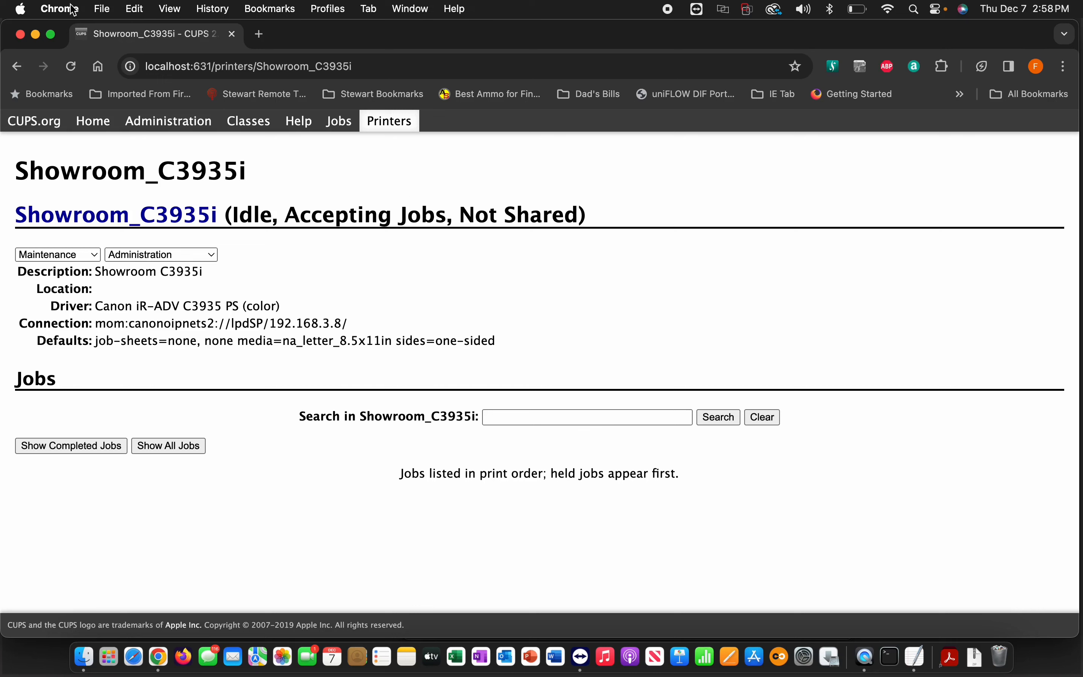
Step: Check the admin account name under Users & Groups in System Settings, and close the settings window
{"action": "left_click", "coordinate": [21, 13]}
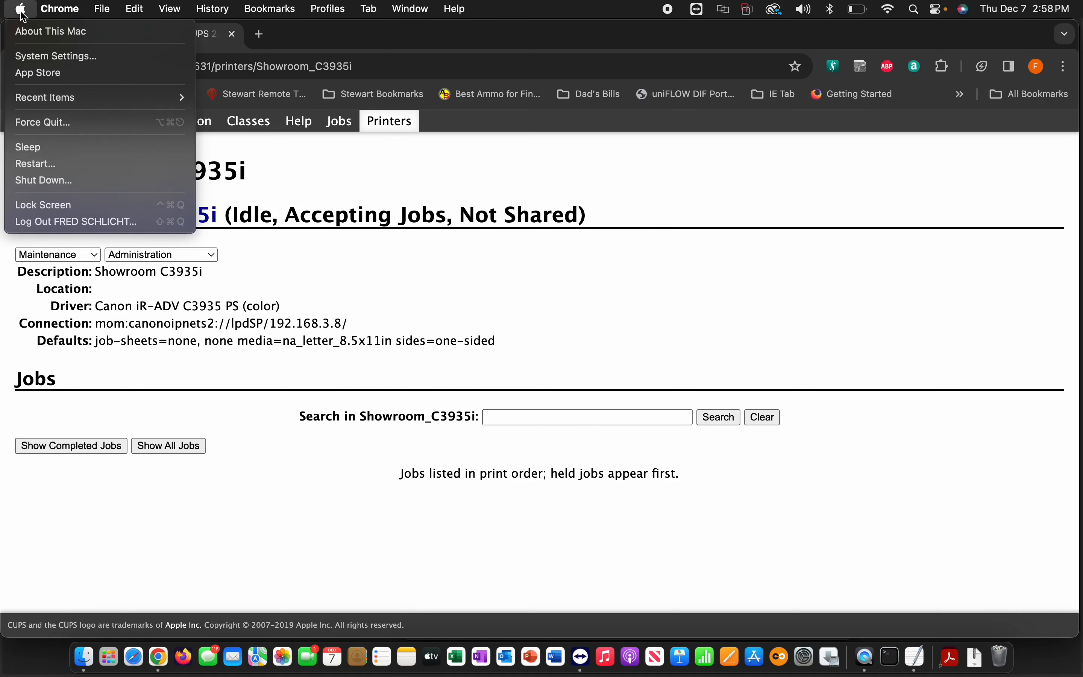
{"action": "left_click", "coordinate": [36, 57]}
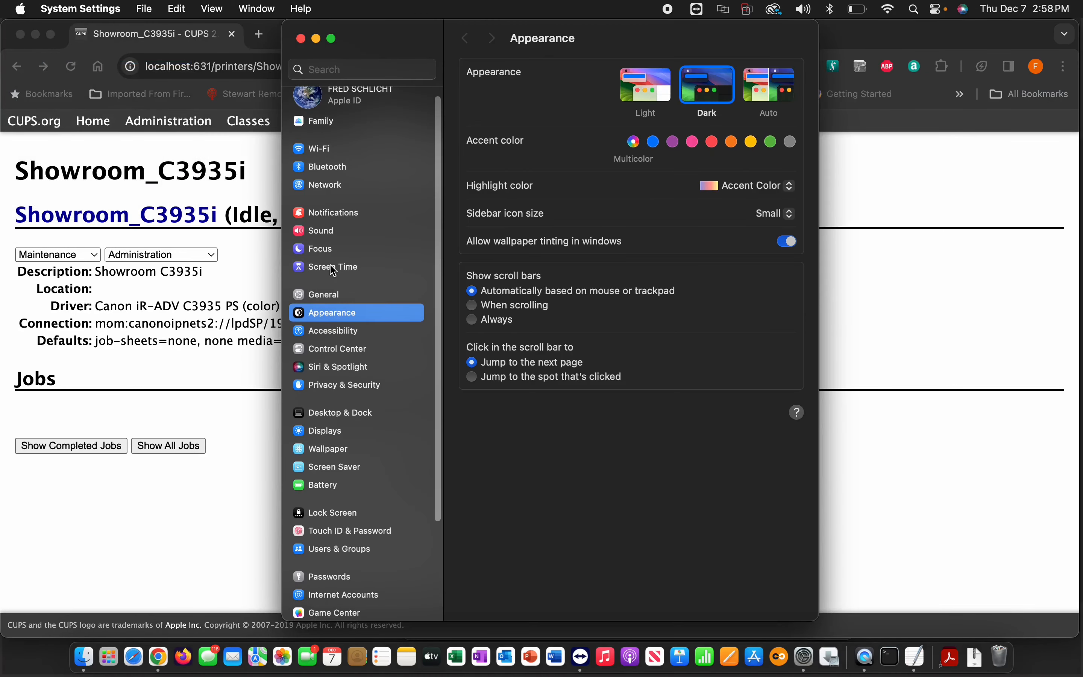
{"action": "left_click", "coordinate": [328, 552]}
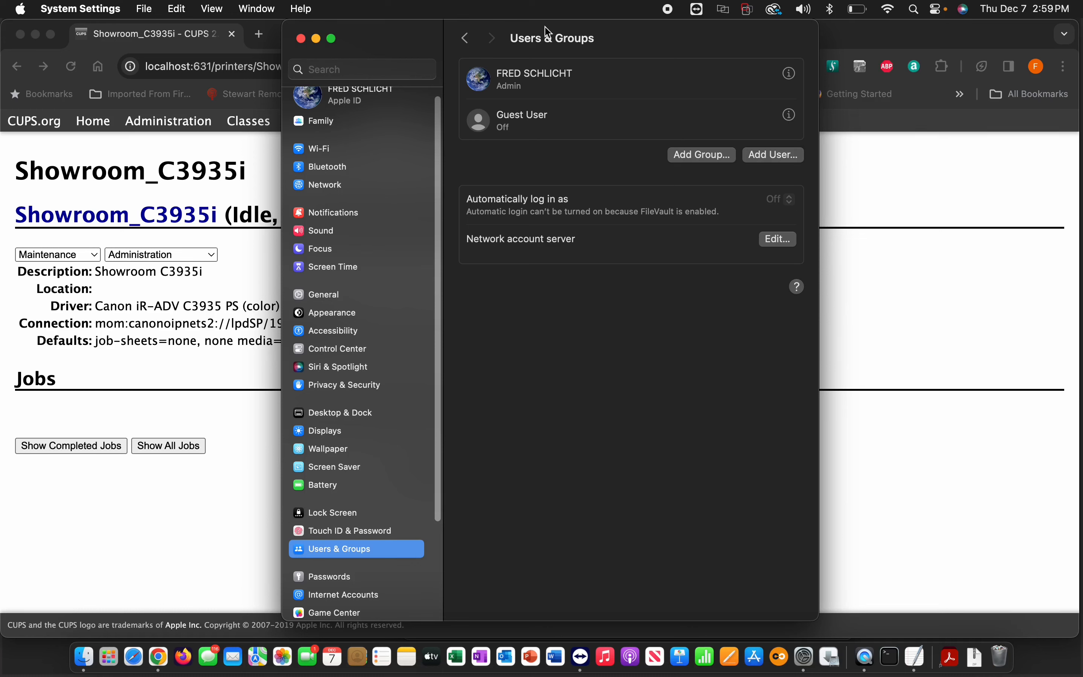
{"action": "left_click", "coordinate": [301, 38]}
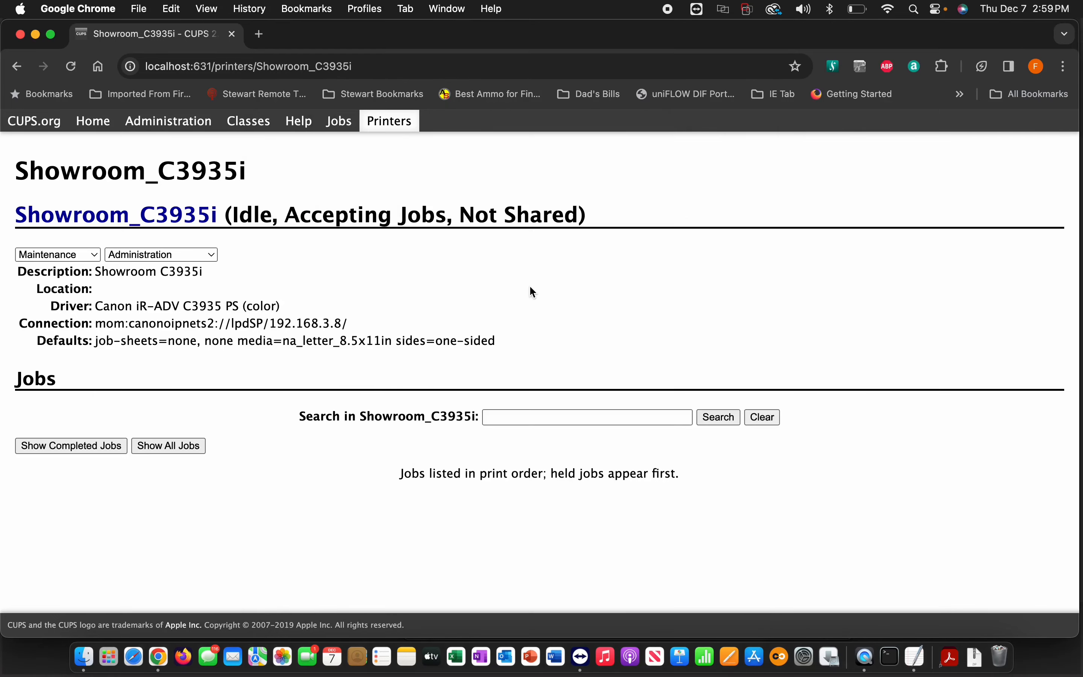